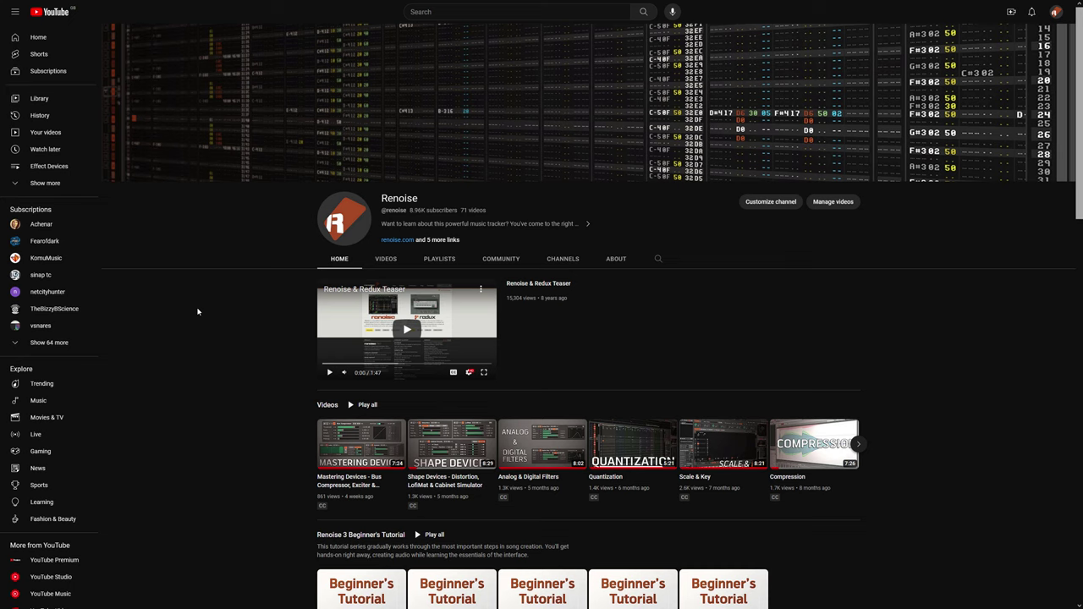
Open the Renoise channel's Other Official Videos playlist and browse its 29 videos
{"action": "scroll", "coordinate": [197, 312], "scroll_direction": "down", "scroll_amount": 9}
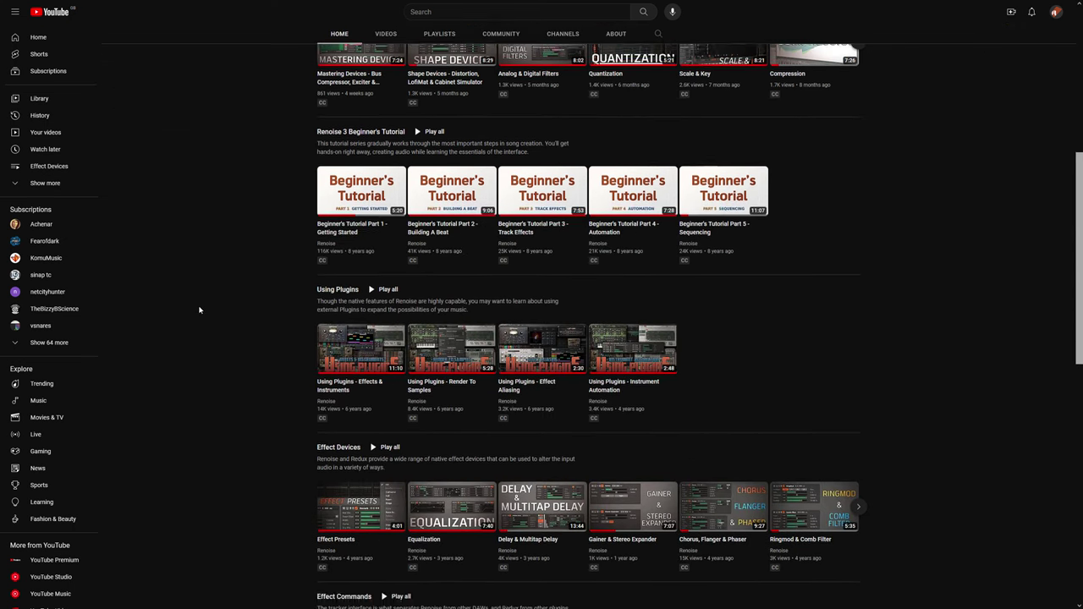
{"action": "scroll", "coordinate": [208, 309], "scroll_direction": "down", "scroll_amount": 1}
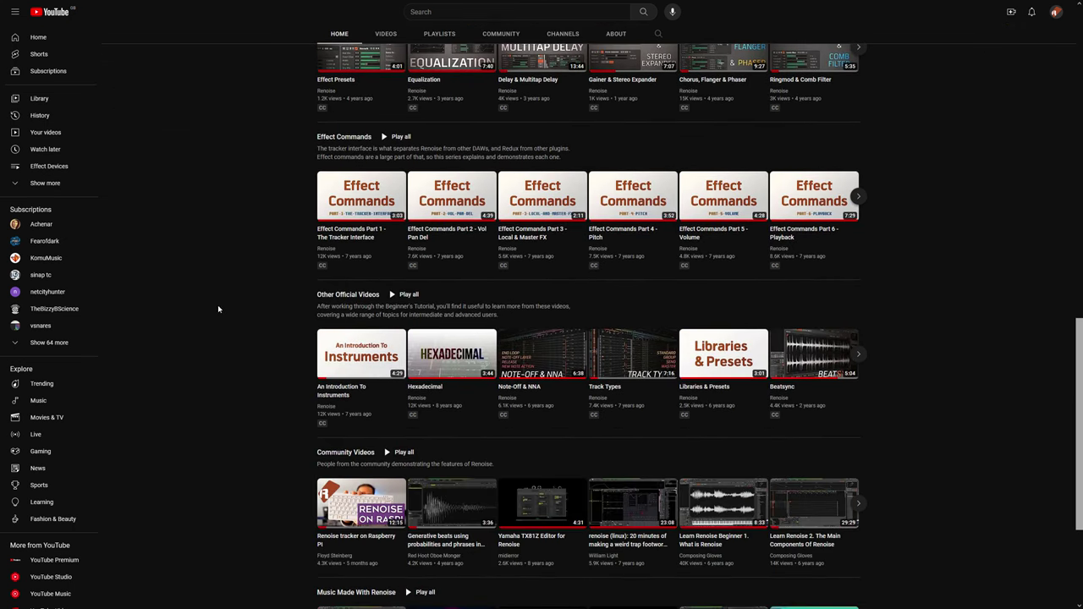
{"action": "left_click", "coordinate": [321, 297]}
{"action": "scroll", "coordinate": [558, 305], "scroll_direction": "down", "scroll_amount": 3}
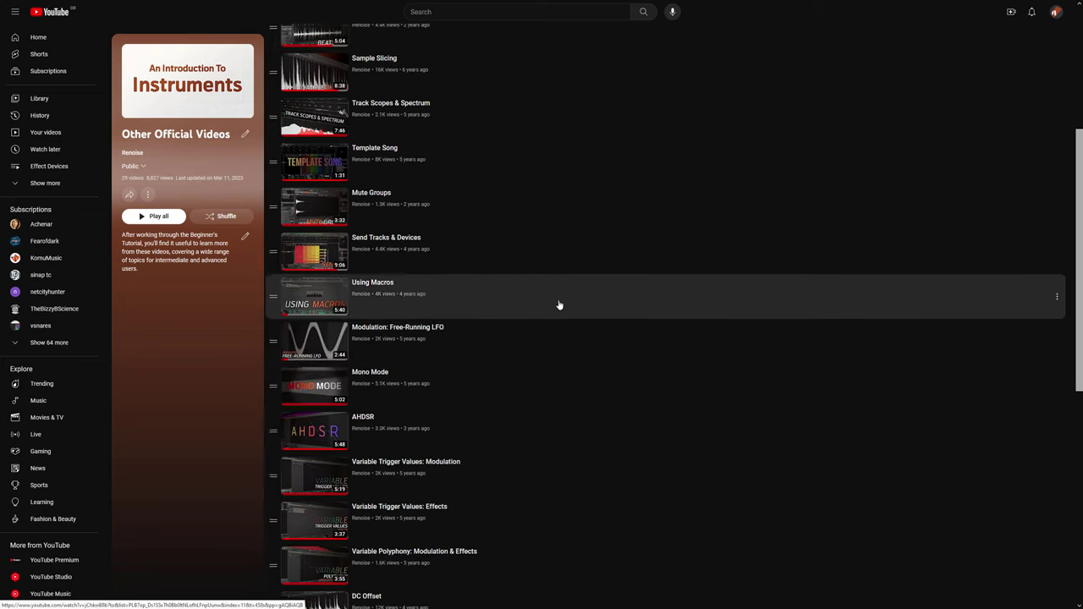
{"action": "scroll", "coordinate": [558, 304], "scroll_direction": "down", "scroll_amount": 3}
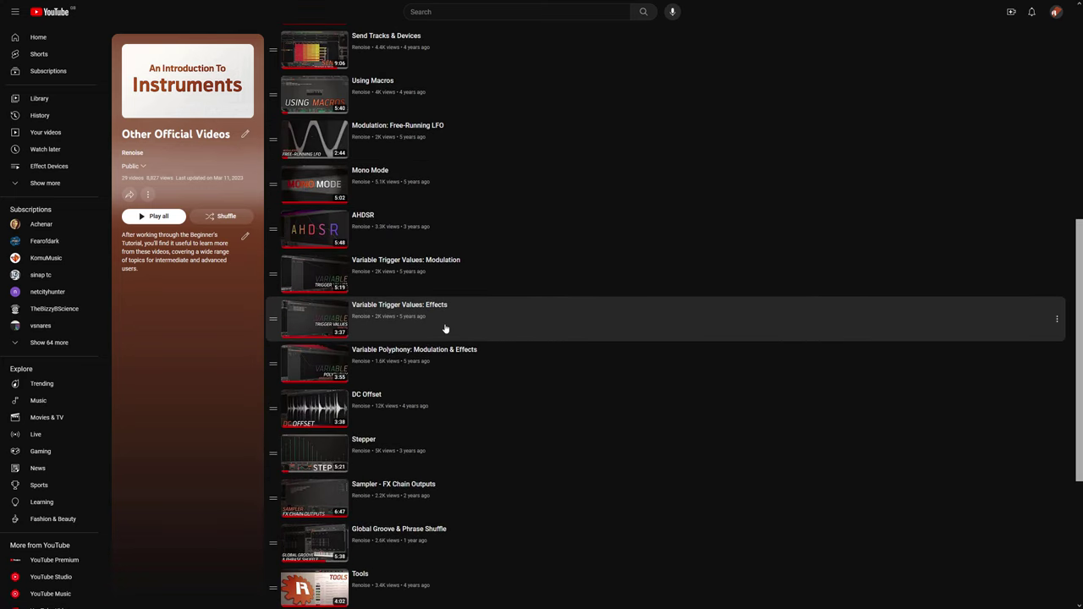
Play the Renoise video 'Variable Trigger Values: Effects'
{"action": "left_click", "coordinate": [445, 329]}
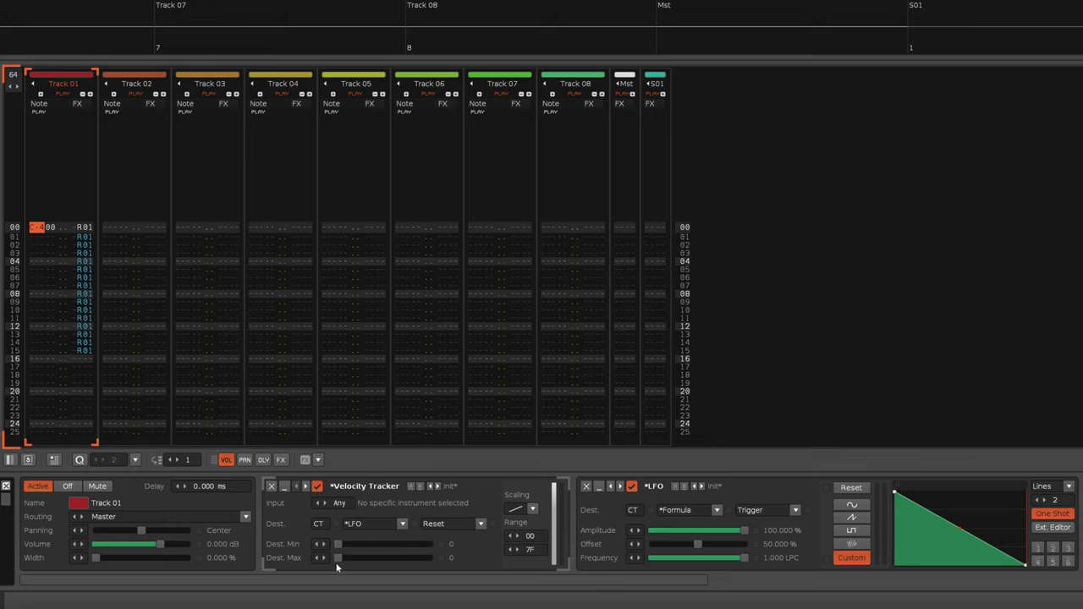
{"action": "left_click_drag", "start_coordinate": [338, 557], "coordinate": [430, 559]}
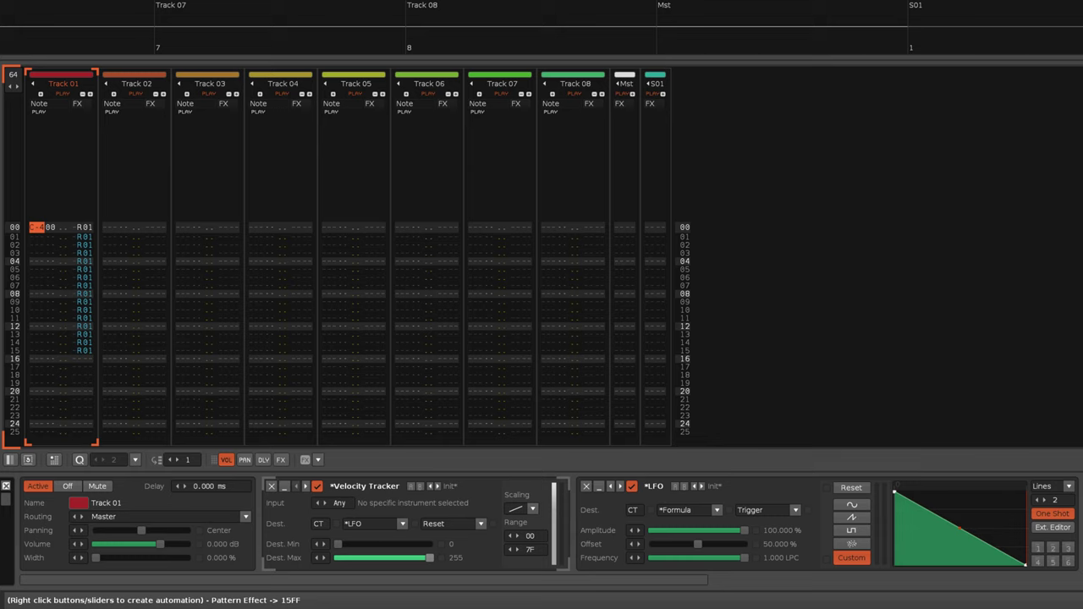
{"action": "left_click_drag", "start_coordinate": [430, 559], "coordinate": [338, 559]}
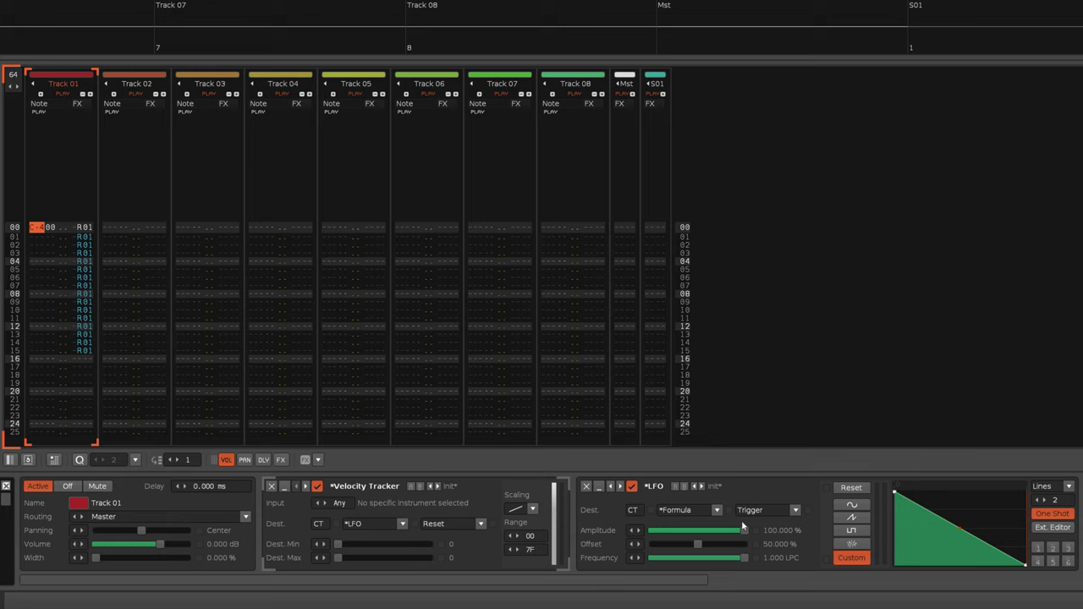
Scroll Track 01's device chain right to reveal the Formula device targeting Distortion Drive
{"action": "left_click_drag", "start_coordinate": [660, 583], "coordinate": [857, 580]}
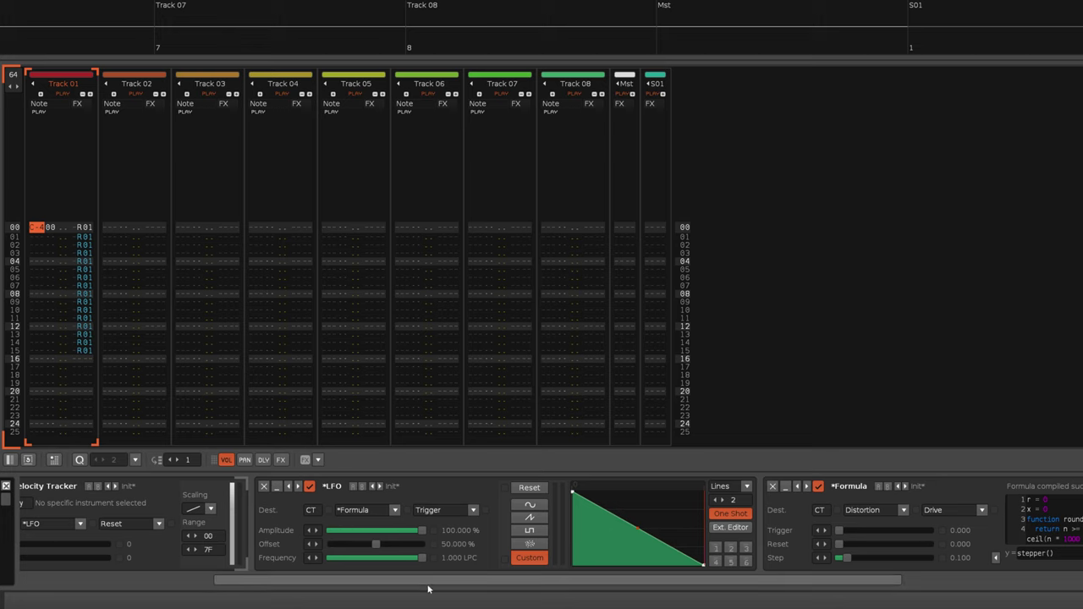
Scroll to the Distortion device at the chain's end and browse the Formula's round() and stepper() code
{"action": "left_click_drag", "start_coordinate": [427, 589], "coordinate": [838, 581]}
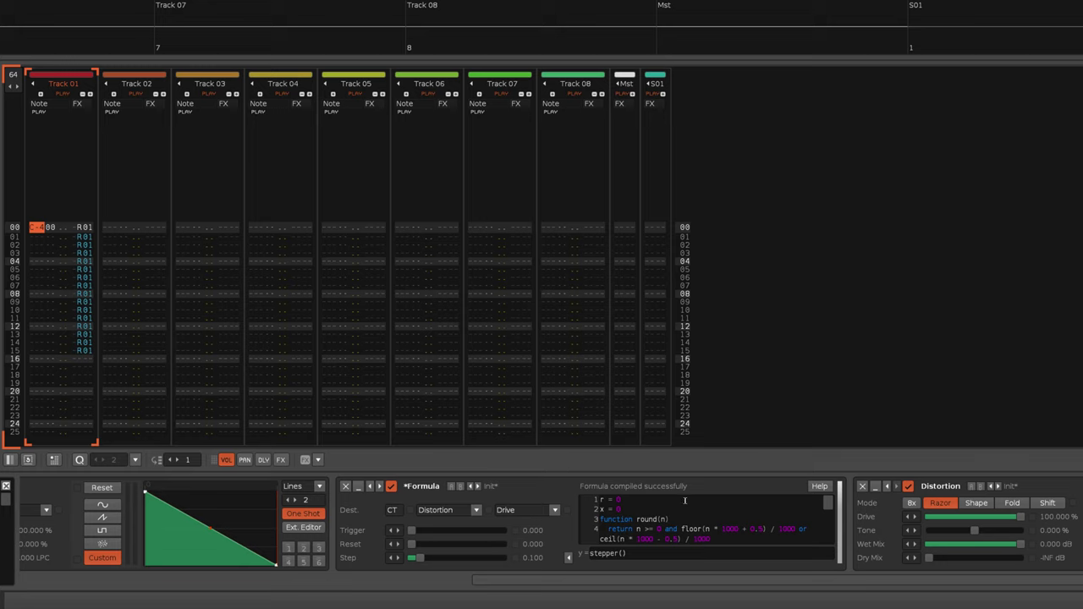
{"action": "mouse_move", "coordinate": [827, 507]}
{"action": "left_mouse_down"}
{"action": "mouse_move", "coordinate": [827, 531]}
{"action": "mouse_move", "coordinate": [827, 511]}
{"action": "left_mouse_up"}
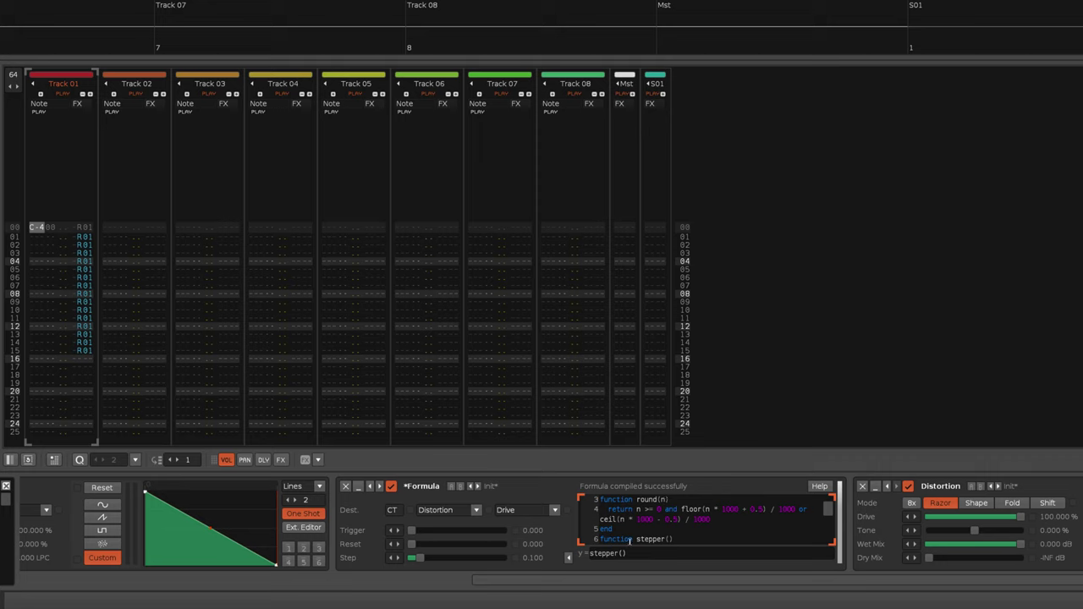
Test the Formula's Trigger and return it to 0, scroll to stepper(), and keep the Reset name
{"action": "left_click", "coordinate": [421, 530]}
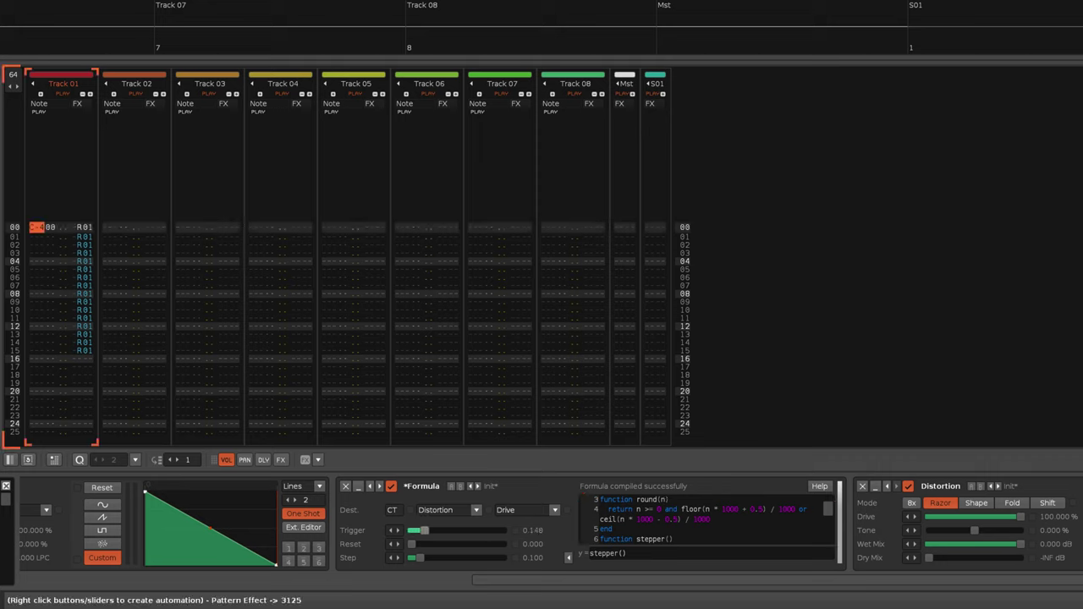
{"action": "mouse_move", "coordinate": [421, 531]}
{"action": "left_mouse_down"}
{"action": "mouse_move", "coordinate": [474, 531]}
{"action": "mouse_move", "coordinate": [407, 530]}
{"action": "left_mouse_up"}
{"action": "left_click", "coordinate": [831, 509]}
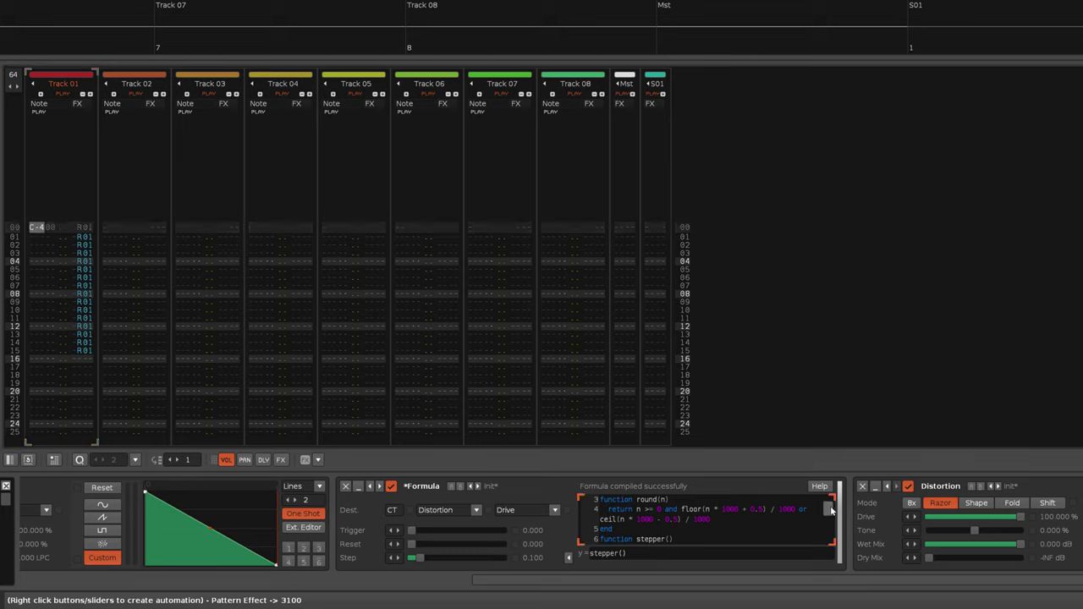
{"action": "mouse_move", "coordinate": [831, 509]}
{"action": "left_mouse_down"}
{"action": "mouse_move", "coordinate": [842, 535]}
{"action": "mouse_move", "coordinate": [845, 525]}
{"action": "left_mouse_up"}
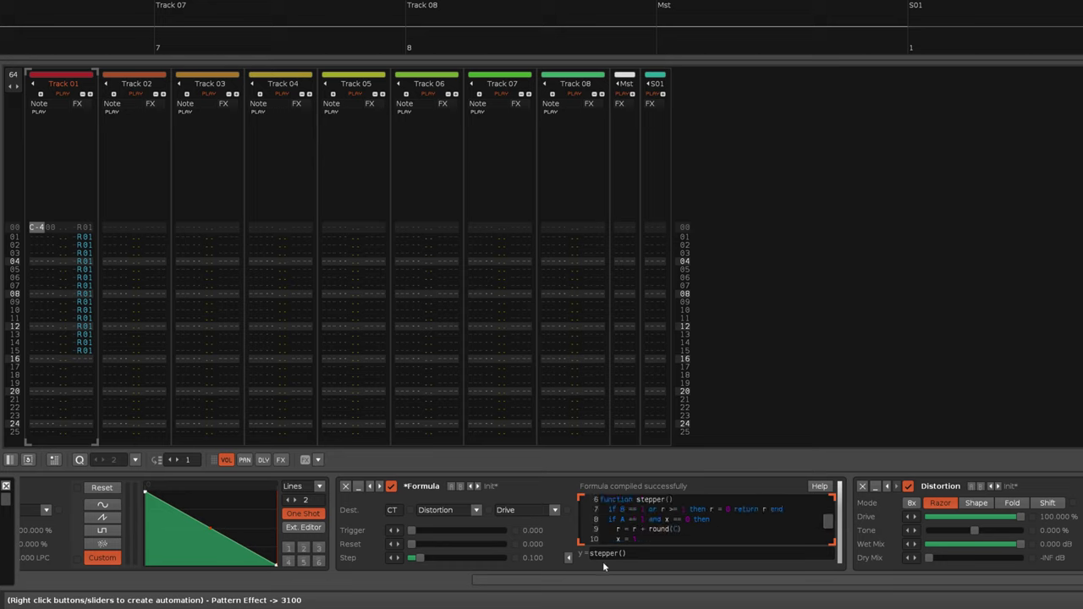
{"action": "double_click", "coordinate": [365, 544]}
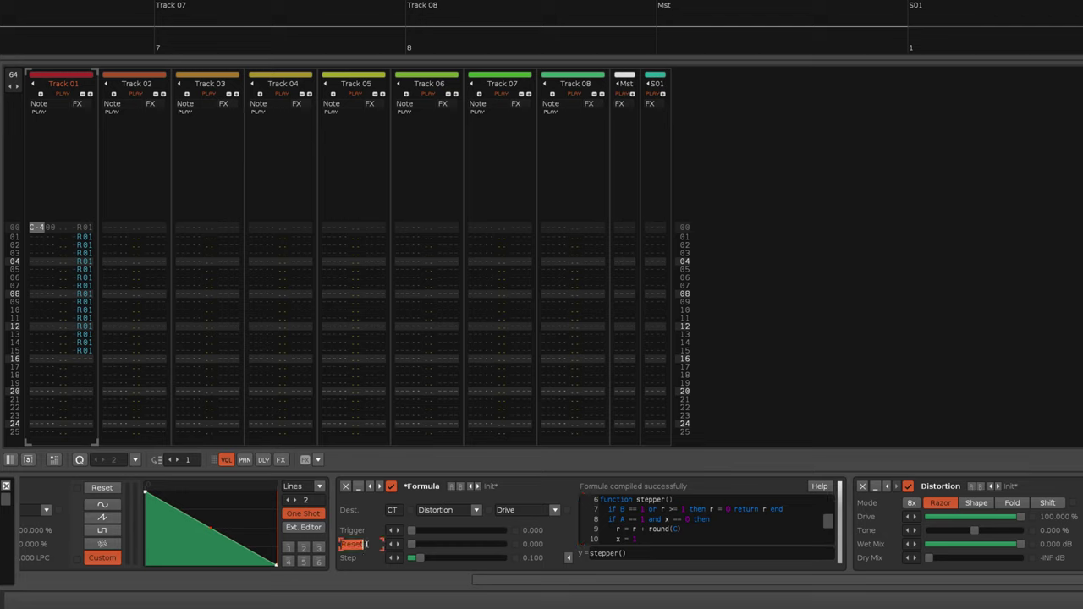
{"action": "key", "text": "Escape"}
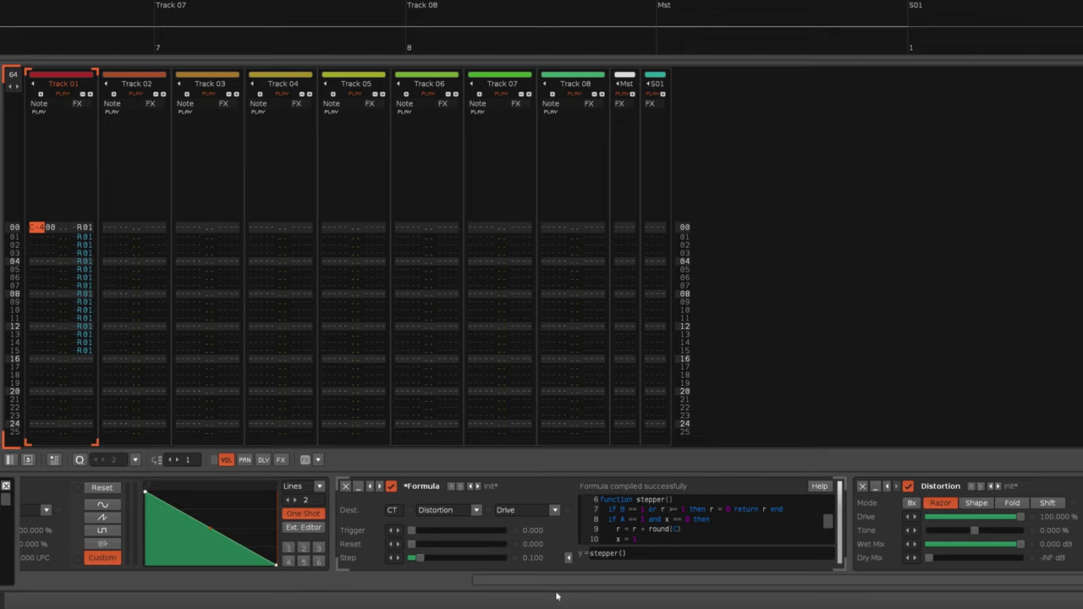
{"action": "left_click_drag", "start_coordinate": [559, 582], "coordinate": [291, 586]}
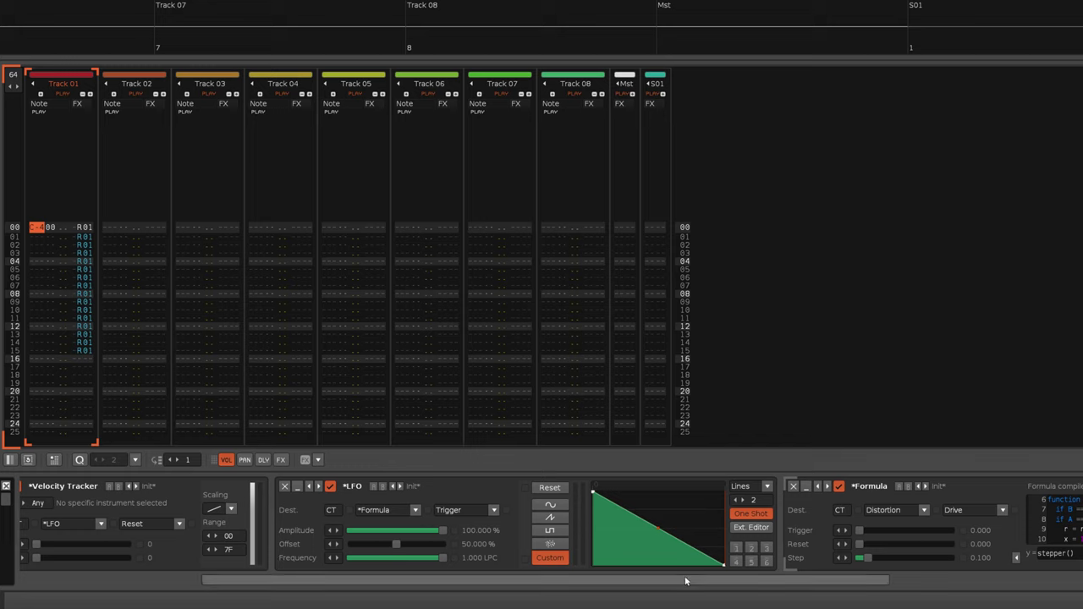
{"action": "left_click_drag", "start_coordinate": [648, 585], "coordinate": [919, 584]}
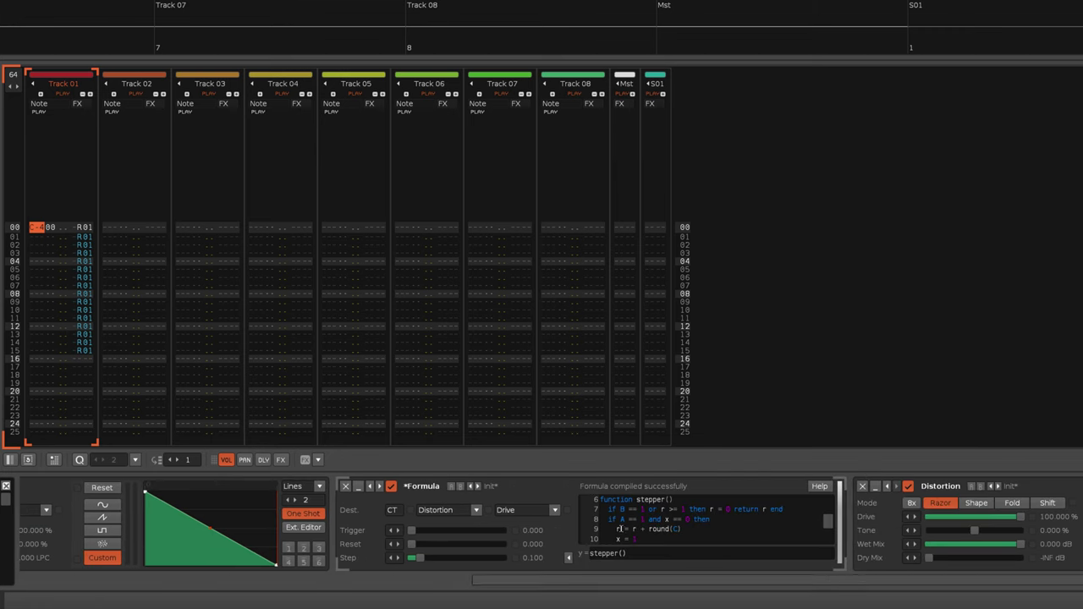
{"action": "left_click_drag", "start_coordinate": [616, 530], "coordinate": [684, 530]}
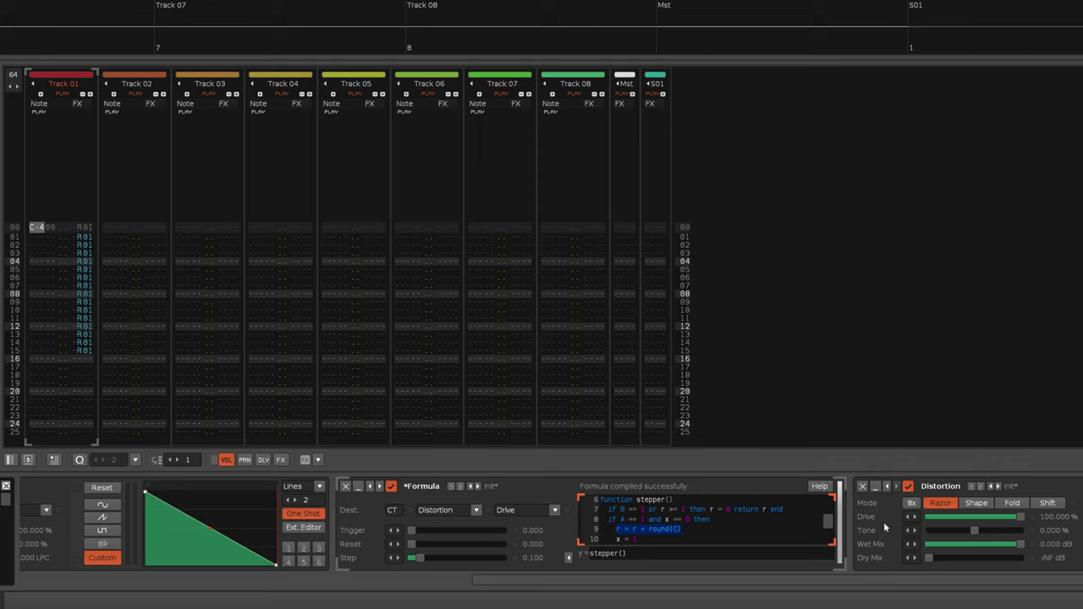
{"action": "left_click", "coordinate": [867, 501]}
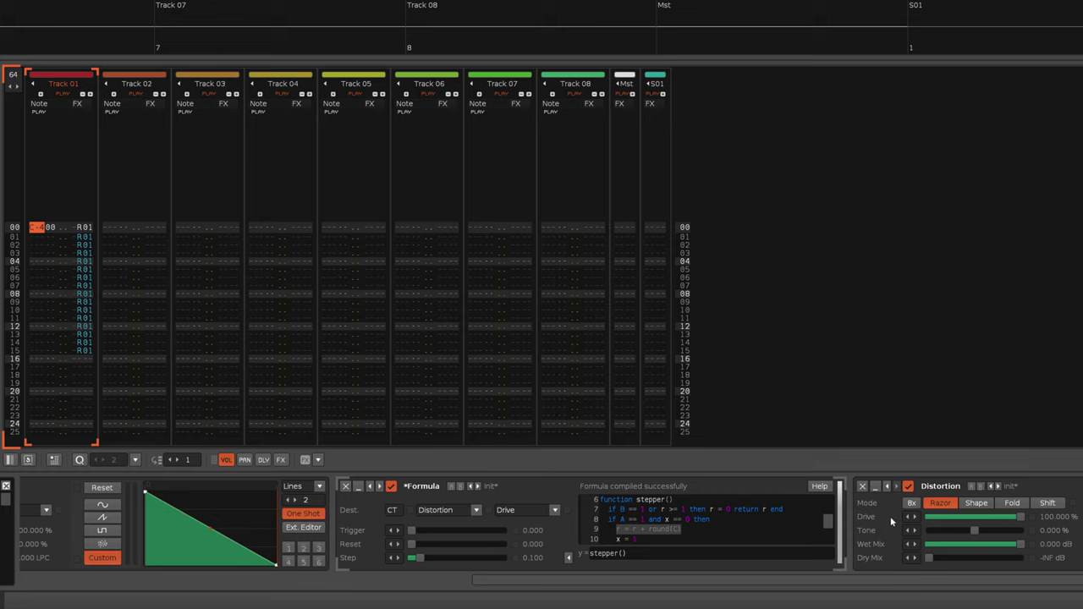
Select line 9 of the stepper formula and raise the Formula Step to 0.320
{"action": "triple_click", "coordinate": [693, 533]}
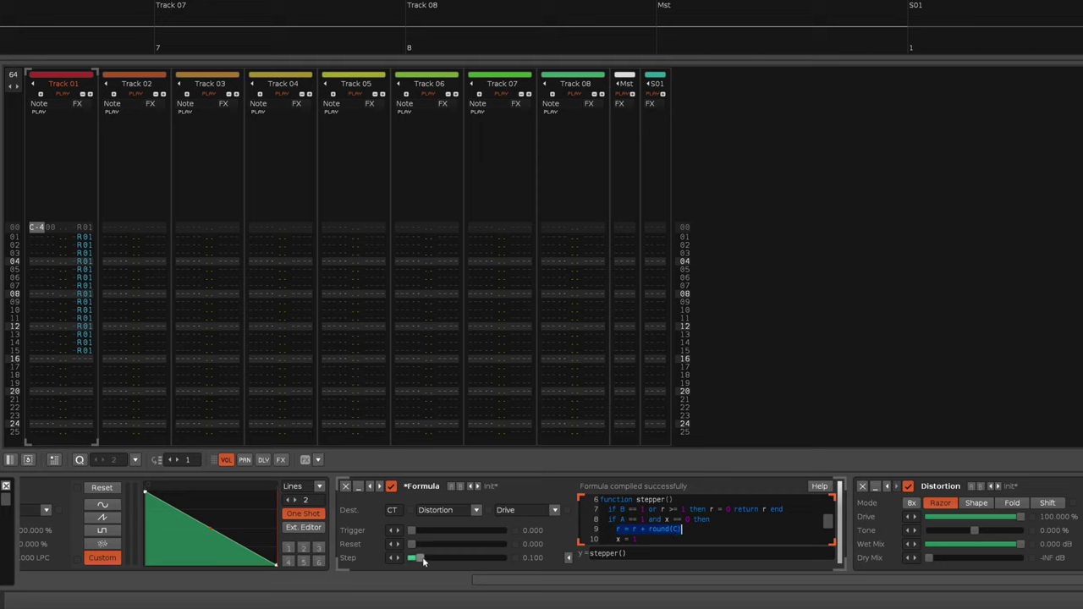
{"action": "left_click_drag", "start_coordinate": [423, 560], "coordinate": [440, 559]}
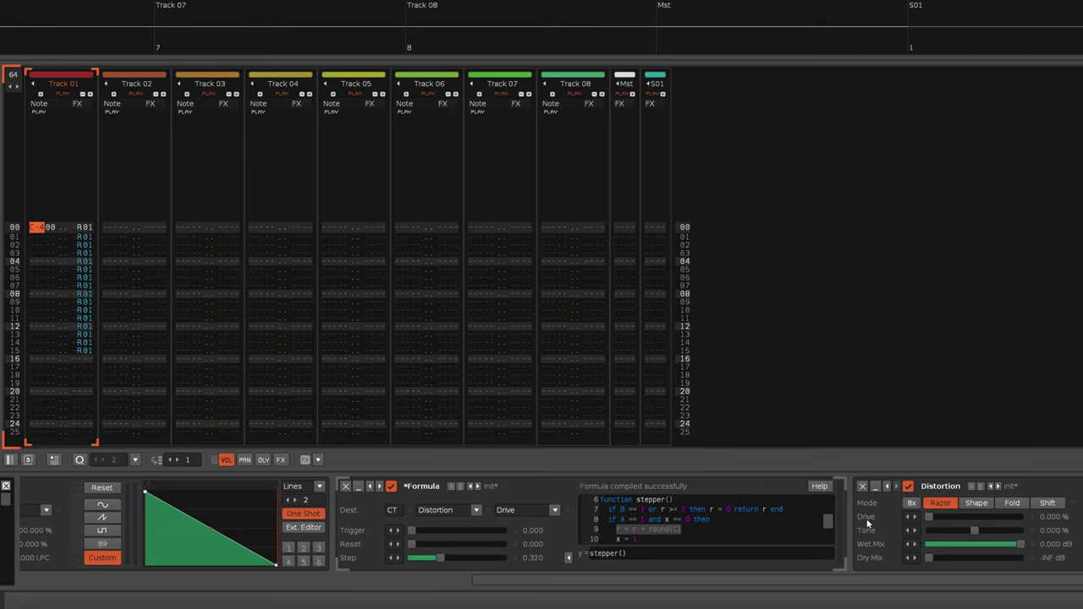
{"action": "triple_click", "coordinate": [674, 531]}
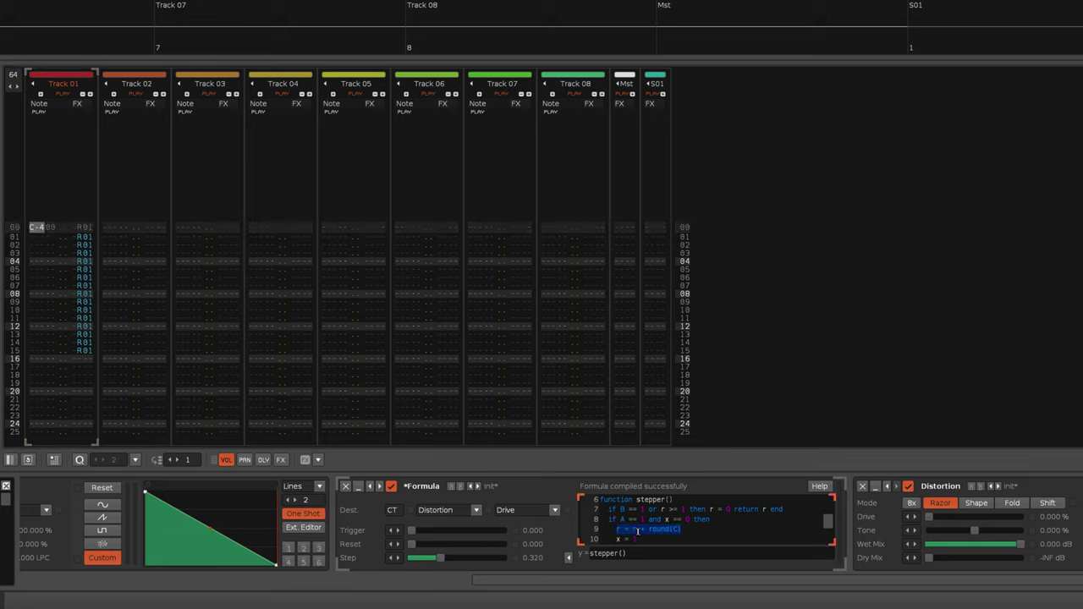
{"action": "left_click", "coordinate": [636, 530]}
Try Formula Reset values 1.000, 0.264 and 0.708, return Reset to 0, and scroll the chain left
{"action": "left_click", "coordinate": [515, 463]}
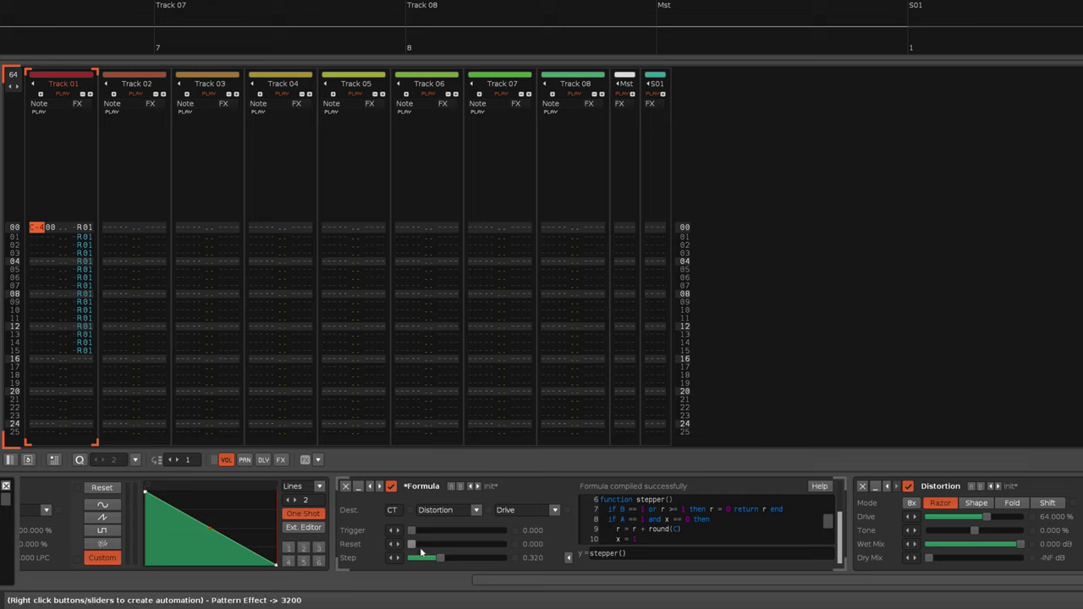
{"action": "left_click_drag", "start_coordinate": [419, 550], "coordinate": [506, 544]}
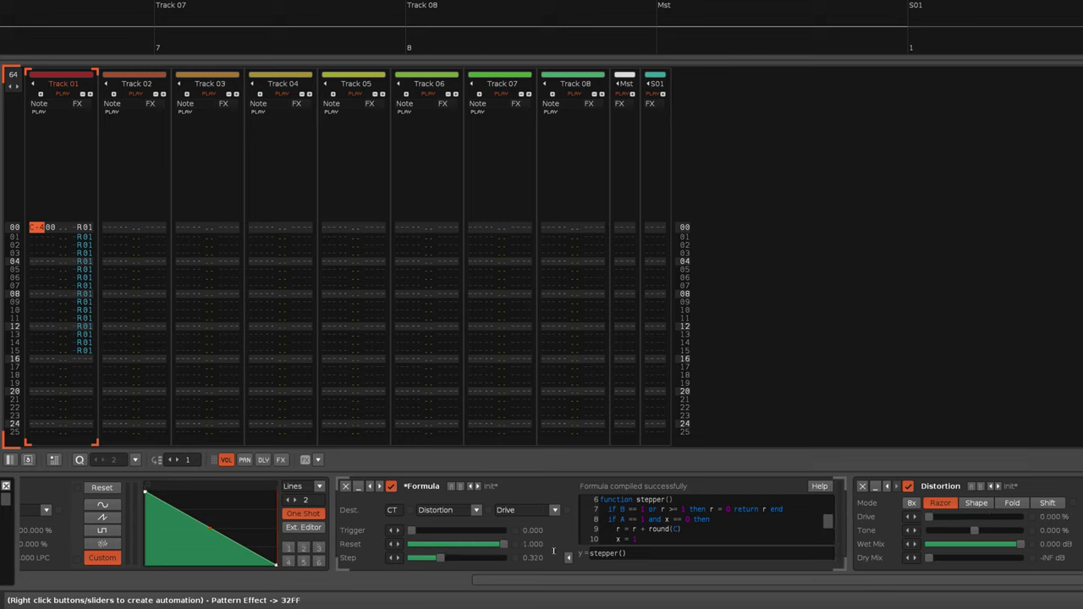
{"action": "mouse_move", "coordinate": [502, 549]}
{"action": "left_mouse_down"}
{"action": "mouse_move", "coordinate": [435, 545]}
{"action": "mouse_move", "coordinate": [507, 544]}
{"action": "left_mouse_up"}
{"action": "left_click_drag", "start_coordinate": [503, 544], "coordinate": [412, 544]}
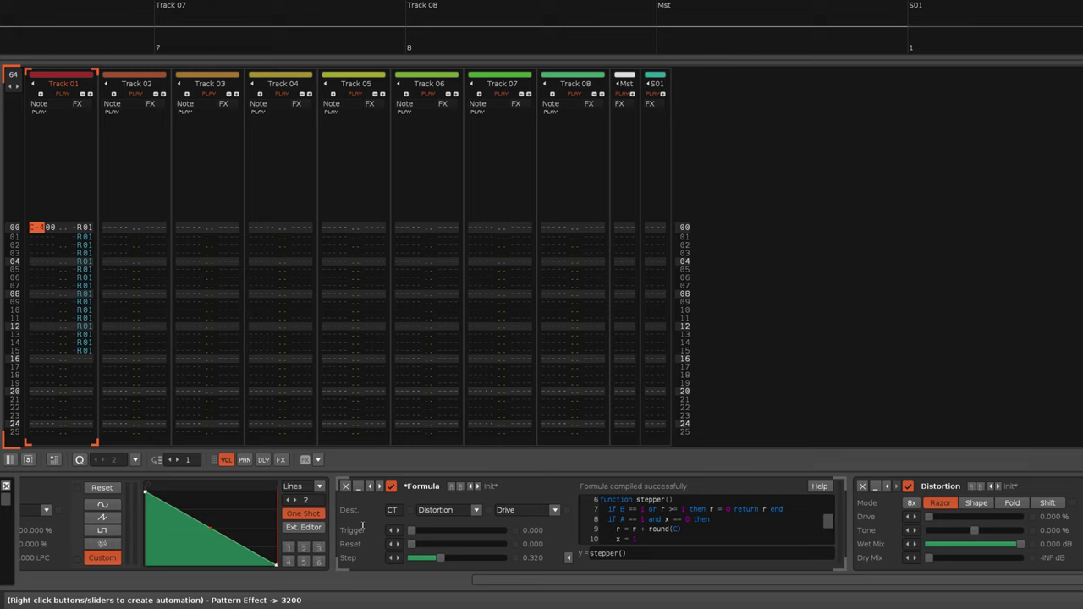
{"action": "left_click_drag", "start_coordinate": [508, 580], "coordinate": [89, 582]}
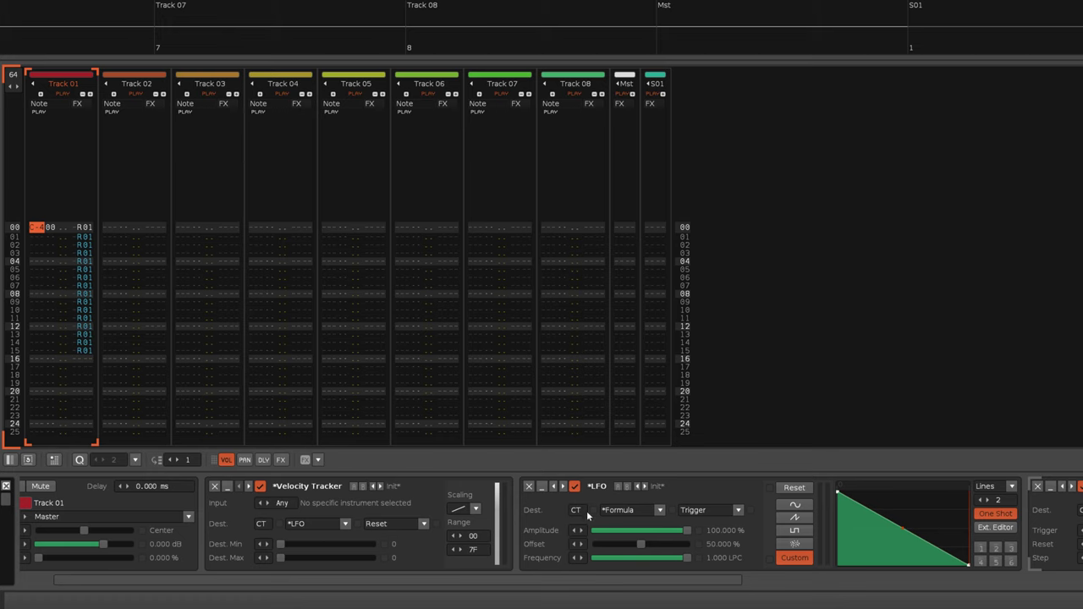
{"action": "left_click_drag", "start_coordinate": [551, 580], "coordinate": [858, 583]}
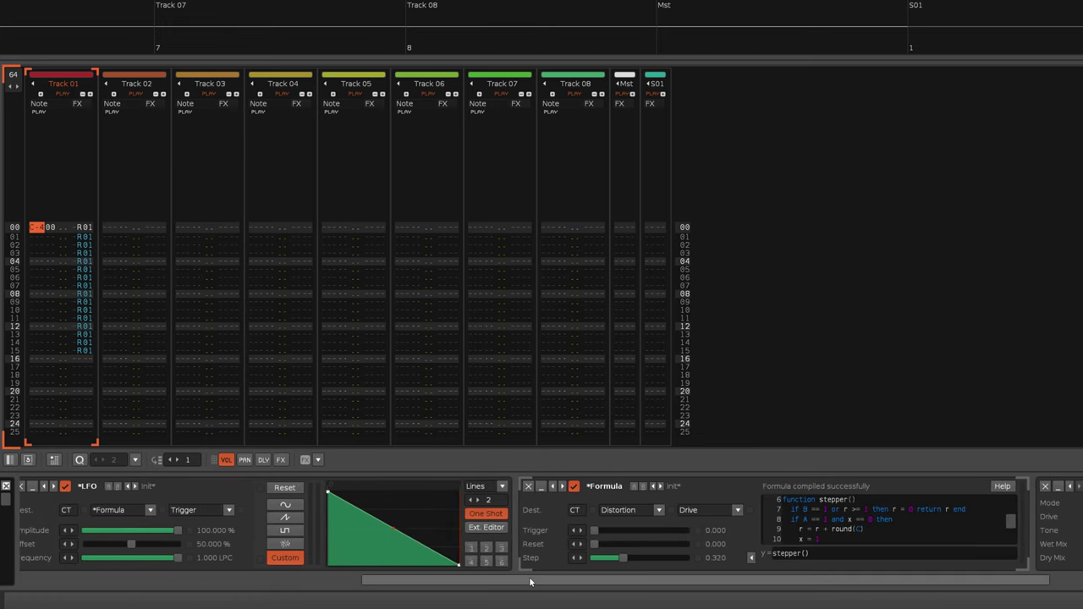
{"action": "left_click_drag", "start_coordinate": [532, 581], "coordinate": [190, 581]}
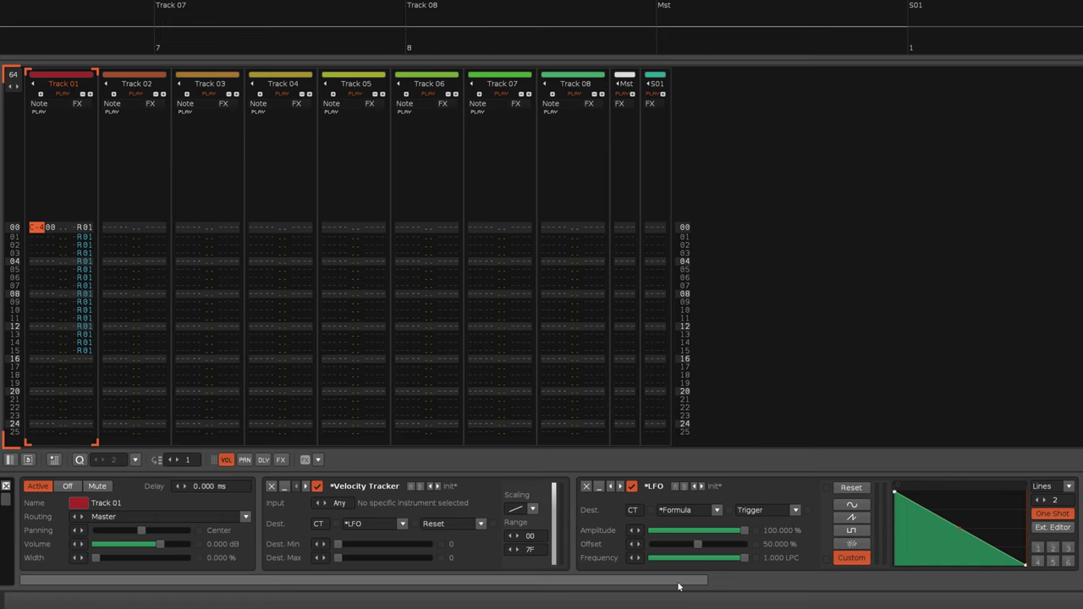
{"action": "left_click_drag", "start_coordinate": [681, 585], "coordinate": [1079, 592]}
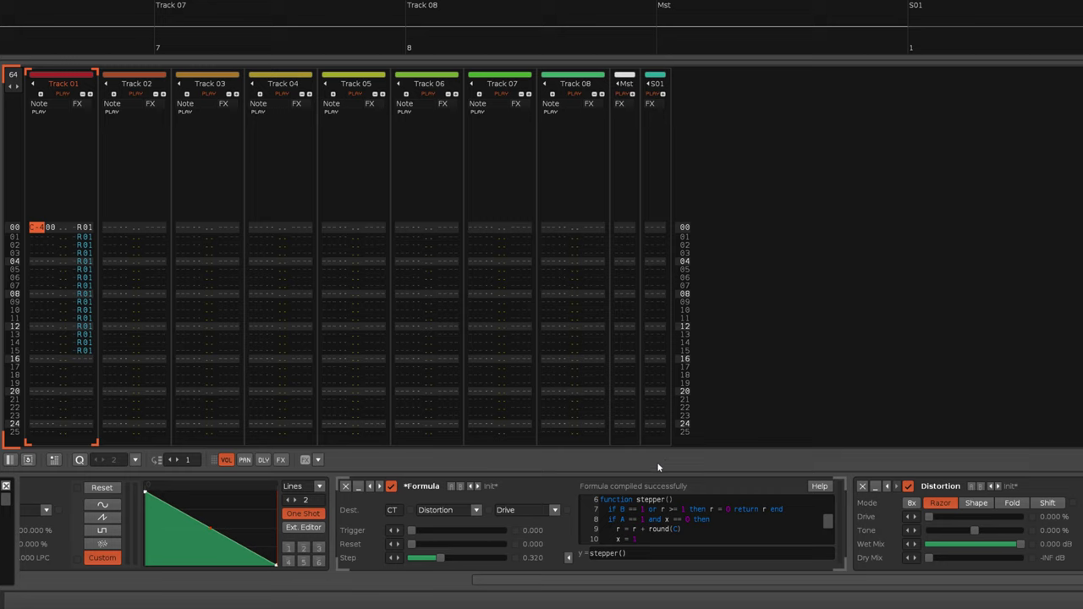
Scroll Track 01's device chain left to the Formula device's Step slider
{"action": "scroll", "coordinate": [658, 467], "scroll_direction": "left", "scroll_amount": 3}
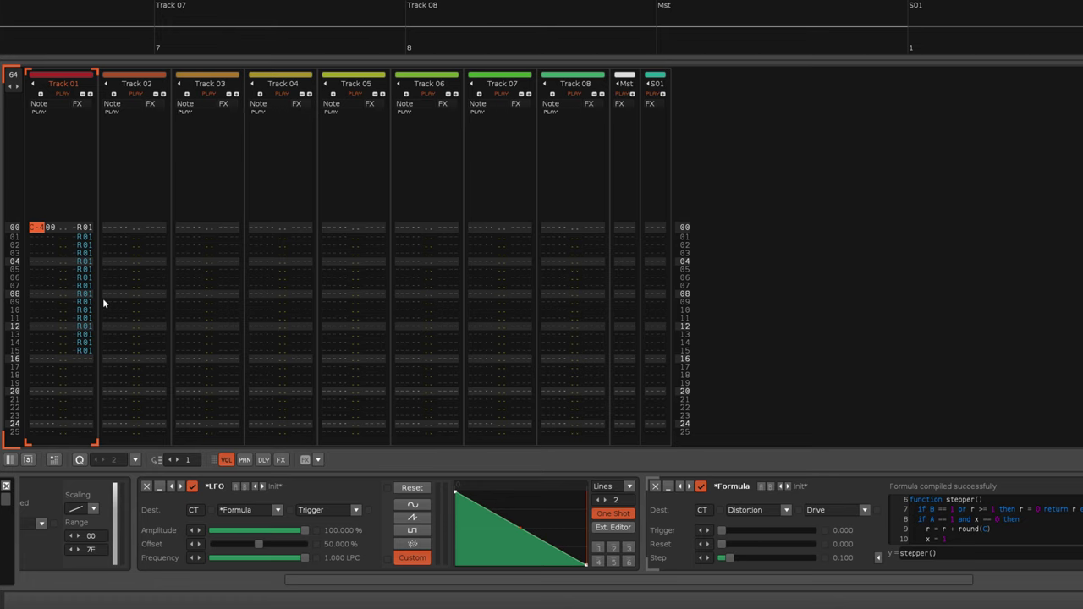
Play and restart Track 01's pattern, watching Distortion Drive step from 10% to 20%, then stop
{"action": "key", "text": "space"}
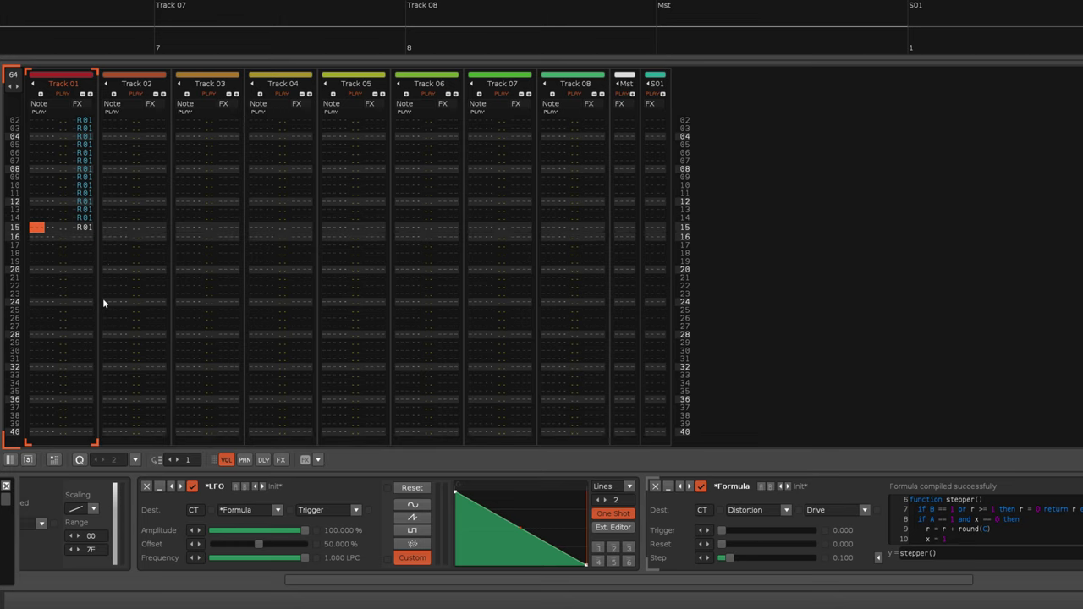
{"action": "left_click_drag", "start_coordinate": [347, 582], "coordinate": [533, 584]}
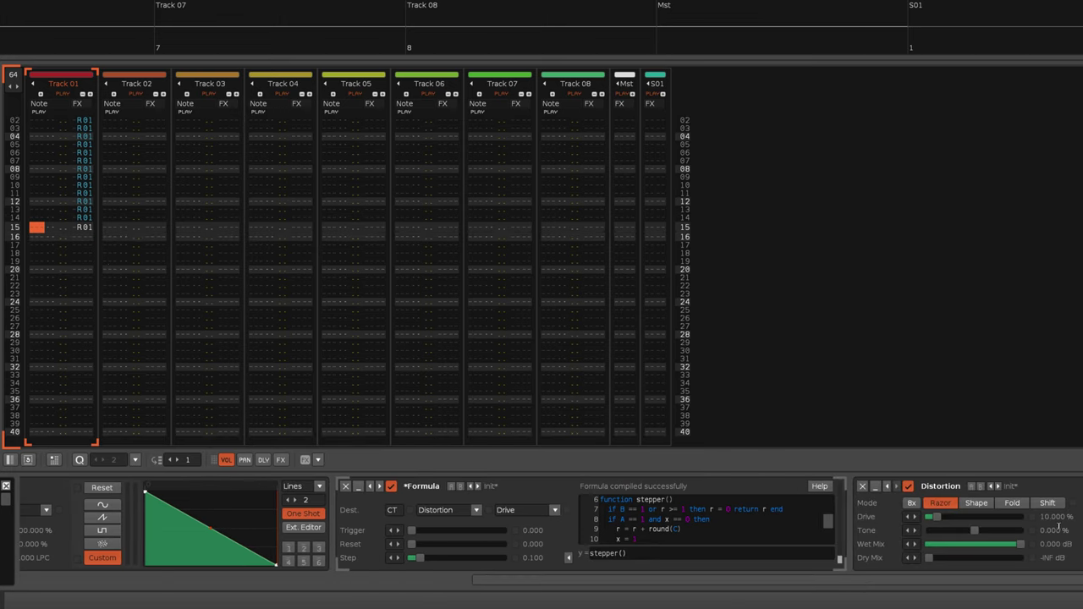
{"action": "key", "text": "space"}
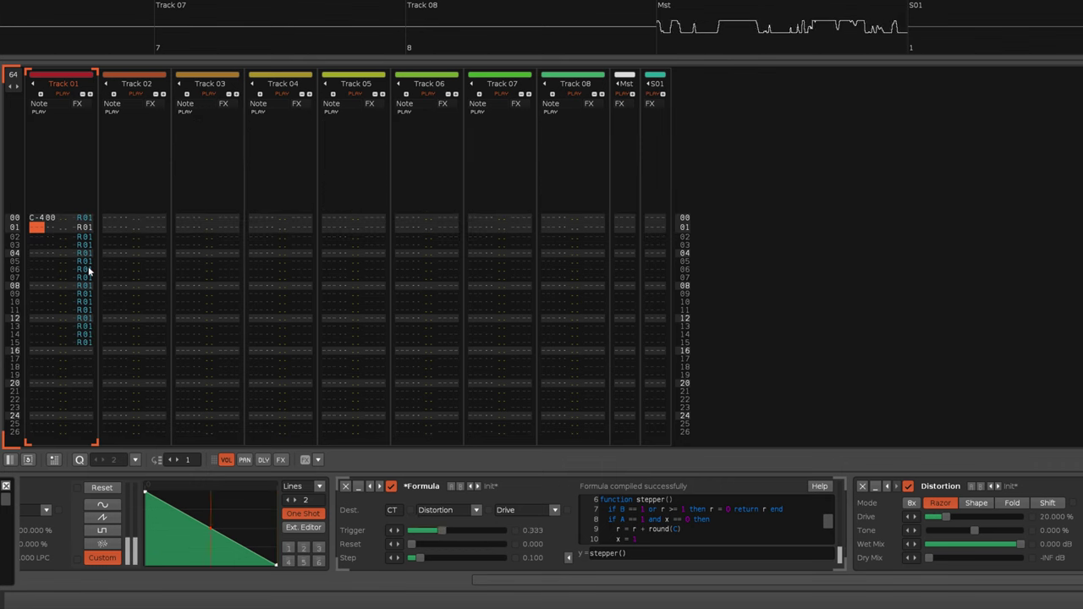
{"action": "key", "text": "space"}
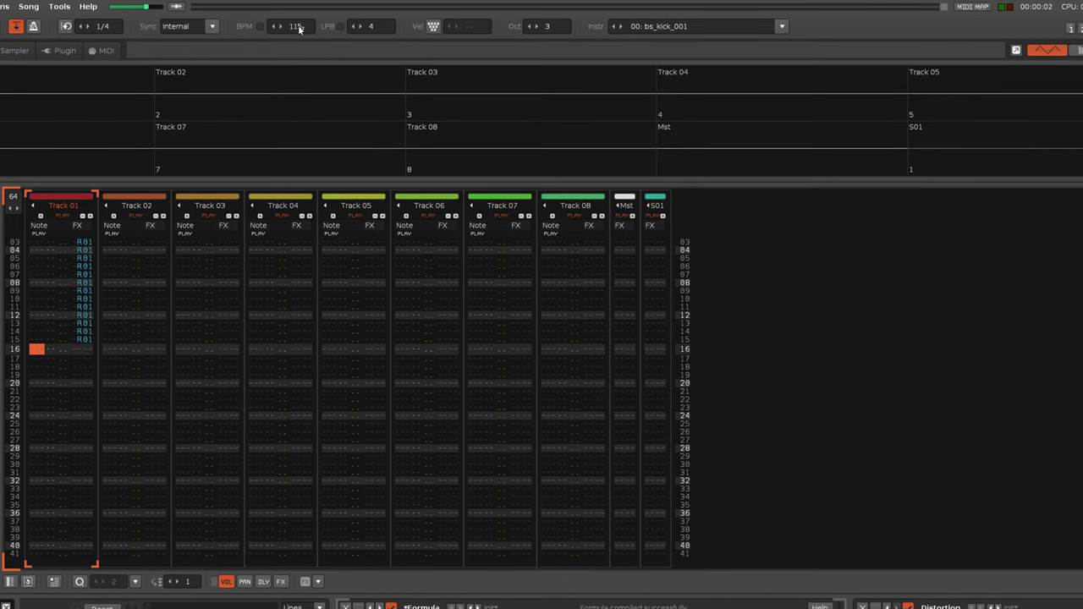
Lower the song tempo to 20 BPM
{"action": "left_click_drag", "start_coordinate": [299, 28], "coordinate": [299, 85]}
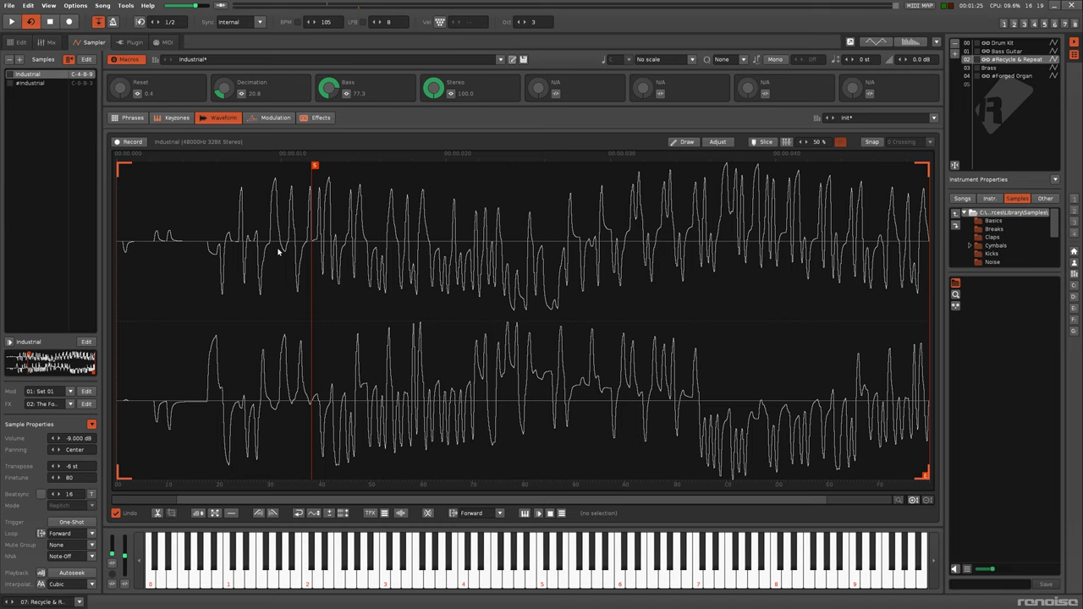
Raise the Decimation macro to about 81 and audition it with a C4 note
{"action": "left_click", "coordinate": [271, 117]}
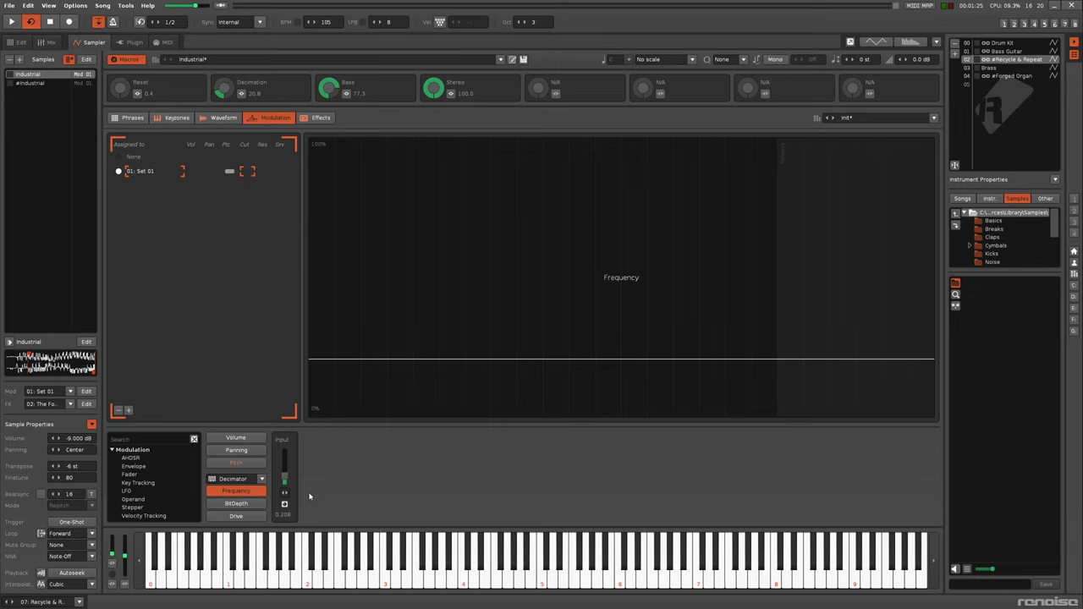
{"action": "mouse_move", "coordinate": [229, 100]}
{"action": "left_mouse_down"}
{"action": "mouse_move", "coordinate": [230, 59]}
{"action": "mouse_move", "coordinate": [230, 106]}
{"action": "left_mouse_up"}
{"action": "key", "text": "q"}
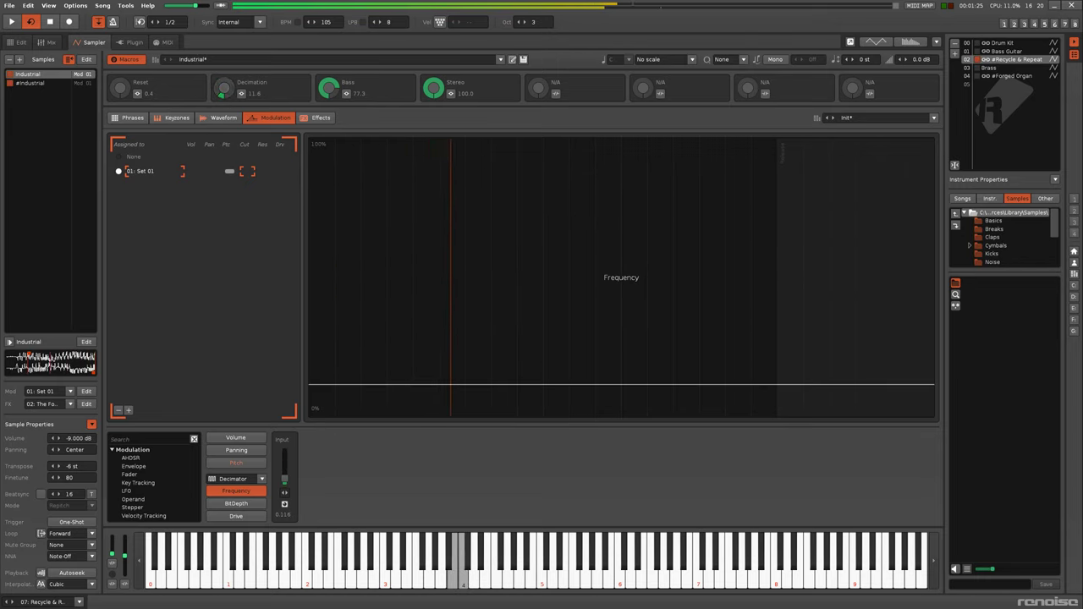
Remove the FX chain from both Industrial samples, audition the dry sound, and set Decimation to 88.0
{"action": "left_click", "coordinate": [310, 118]}
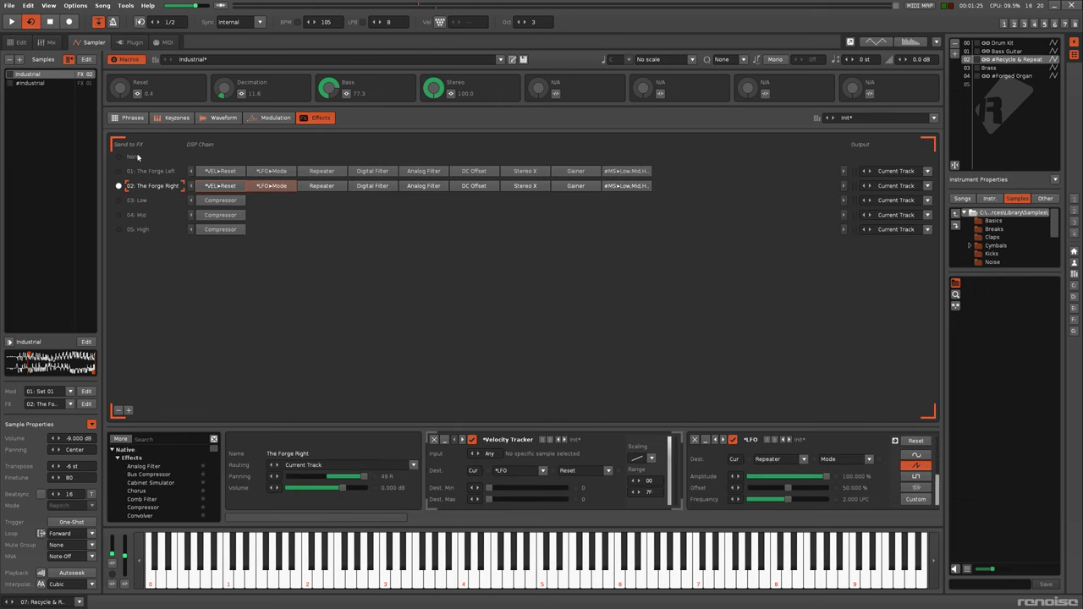
{"action": "left_click", "coordinate": [133, 170]}
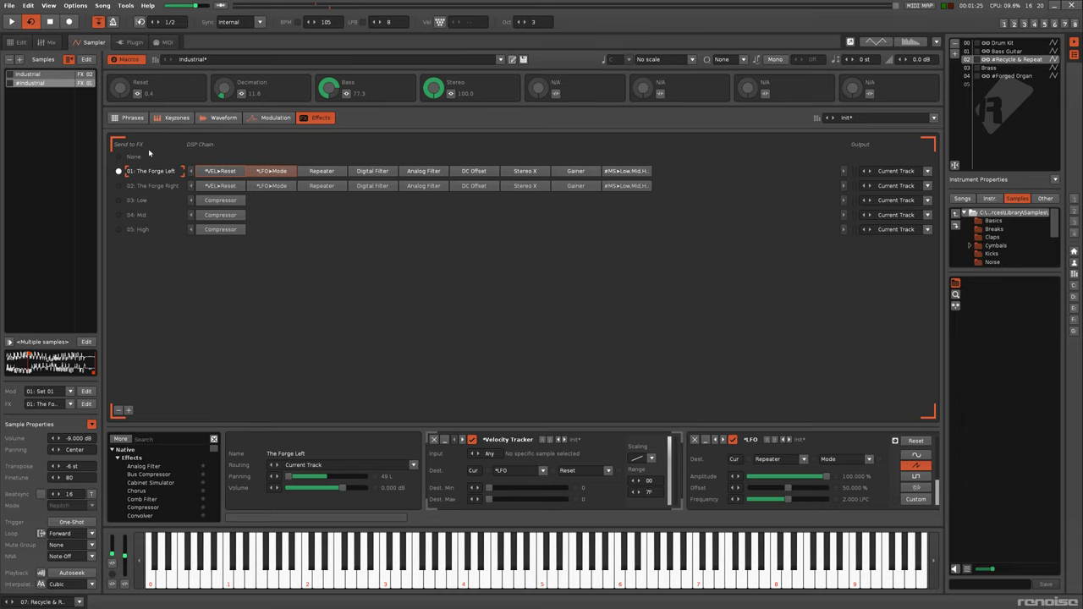
{"action": "left_click", "coordinate": [123, 159]}
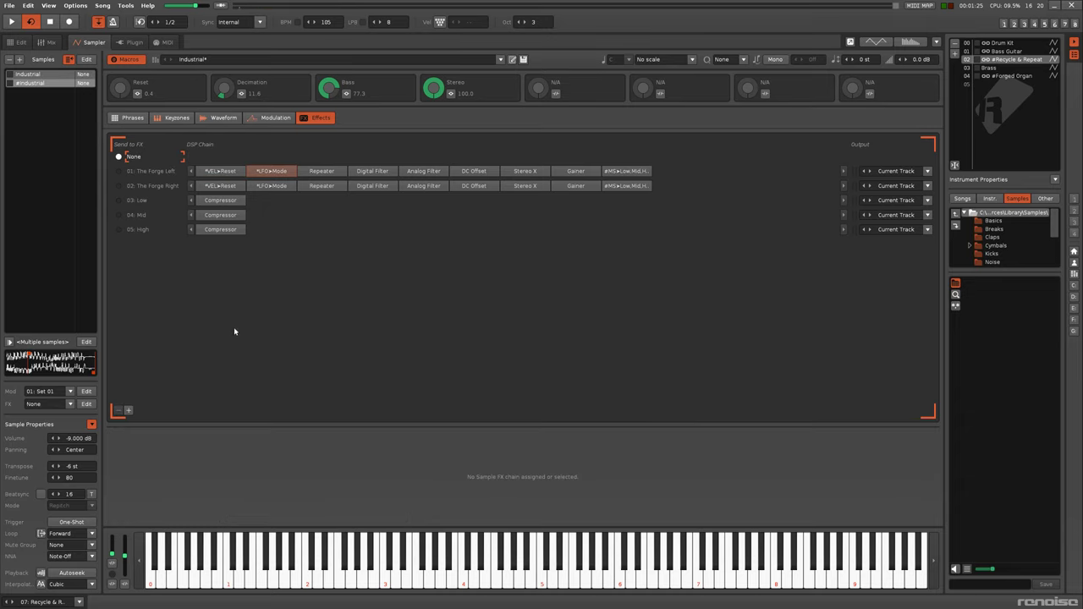
{"action": "key", "text": "q"}
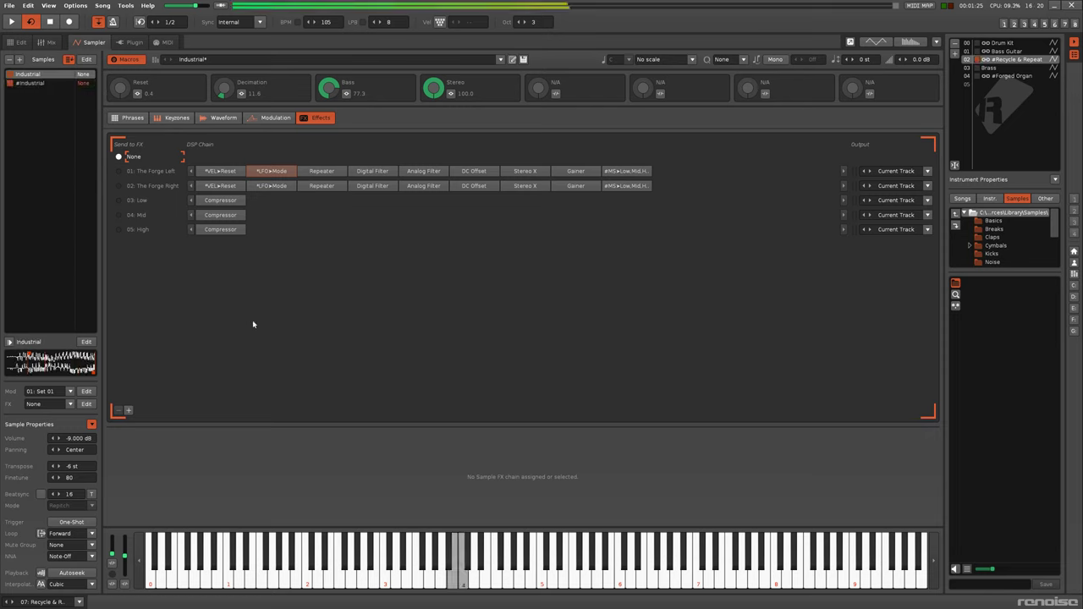
{"action": "left_click_drag", "start_coordinate": [228, 93], "coordinate": [229, 58]}
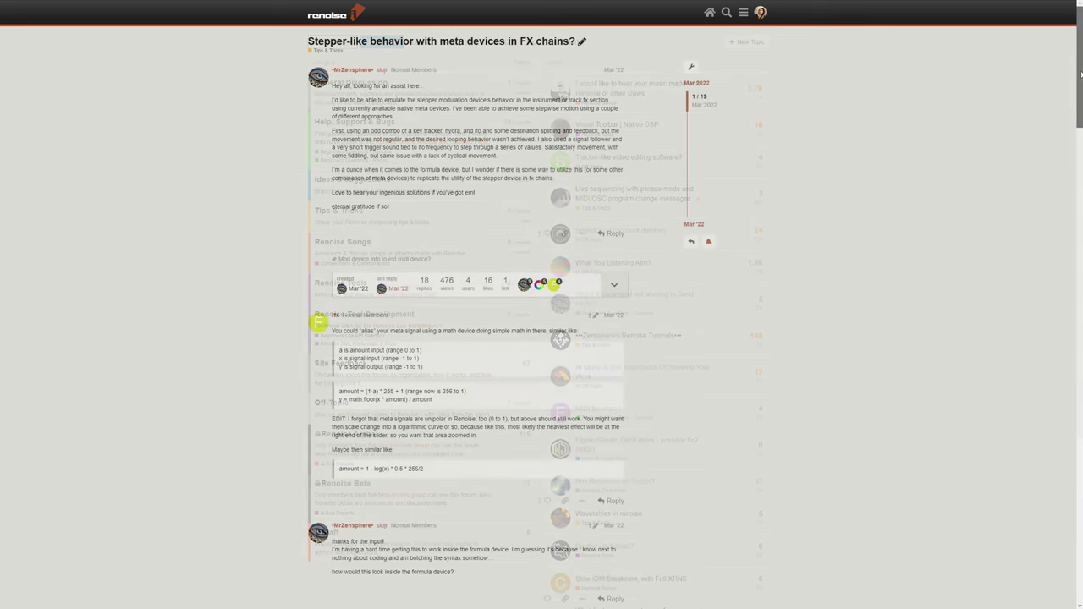
Scroll the forum thread down to the Renoise Team reply with the Effects Stepper video
{"action": "left_click_drag", "start_coordinate": [1081, 75], "coordinate": [1074, 415]}
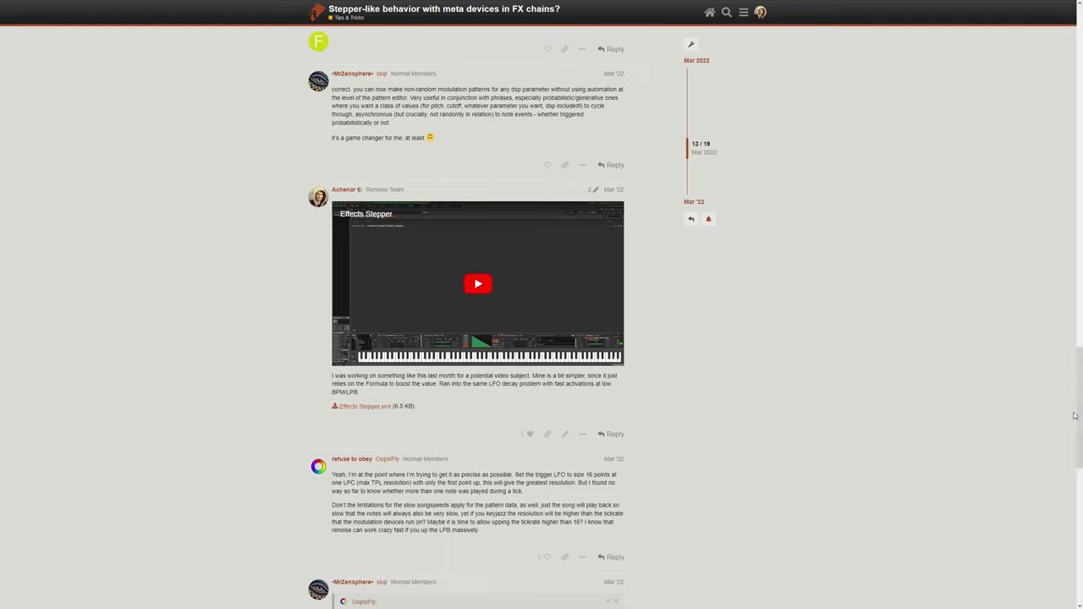
Play the embedded 'Effects Stepper' YouTube video in the forum thread
{"action": "left_click", "coordinate": [494, 296]}
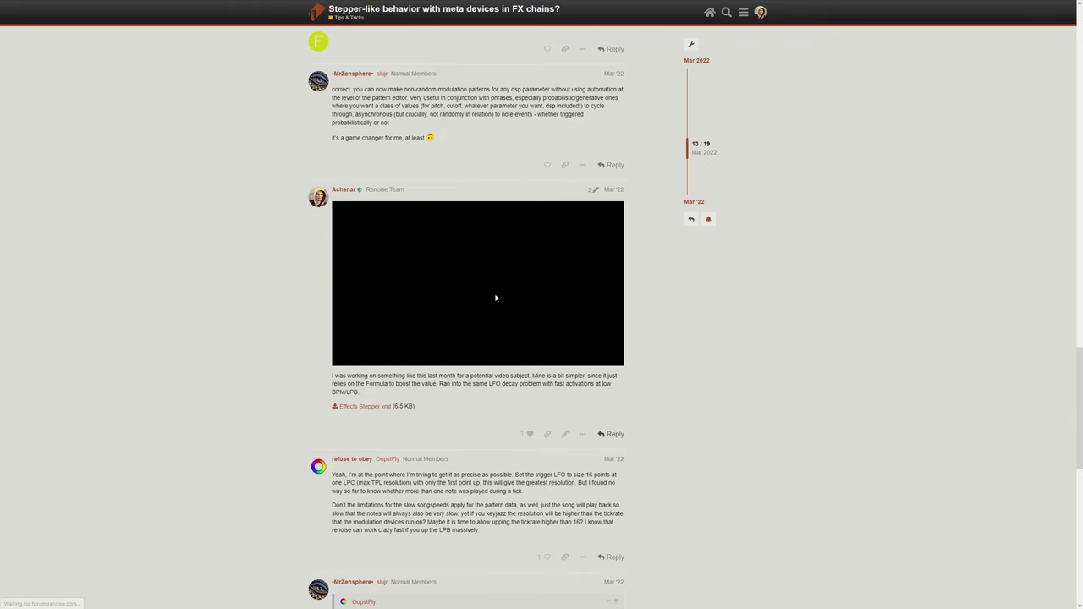